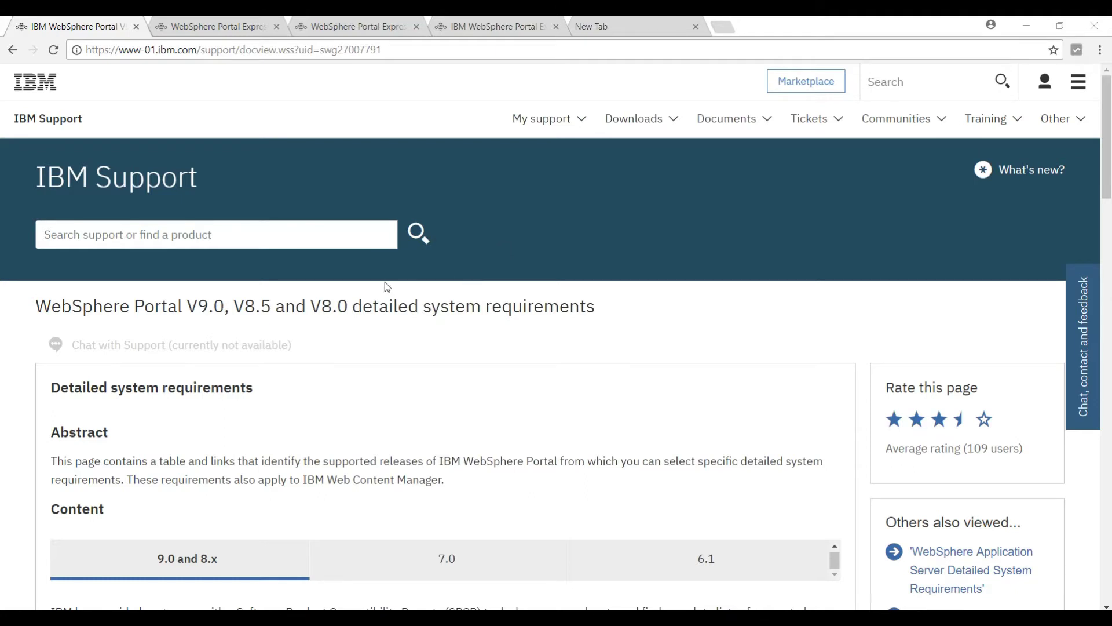
Scroll down to the supported-platforms table for WebSphere Portal 9.0 and 8.5 editions.
{"action": "scroll", "coordinate": [387, 287], "scroll_direction": "down", "scroll_amount": 1}
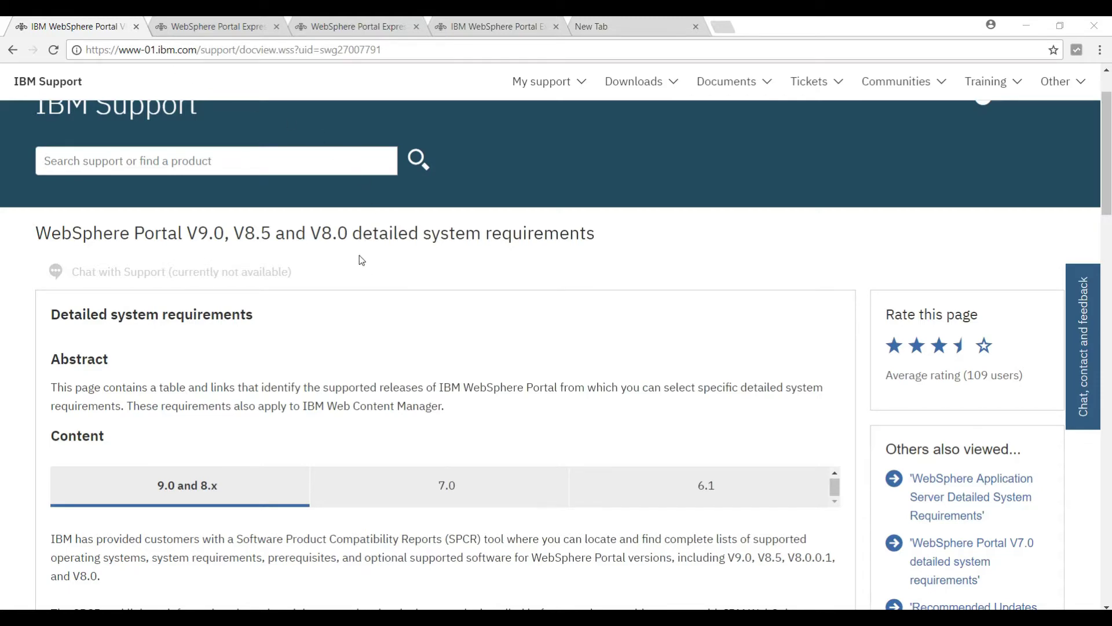
{"action": "scroll", "coordinate": [359, 256], "scroll_direction": "down", "scroll_amount": 3}
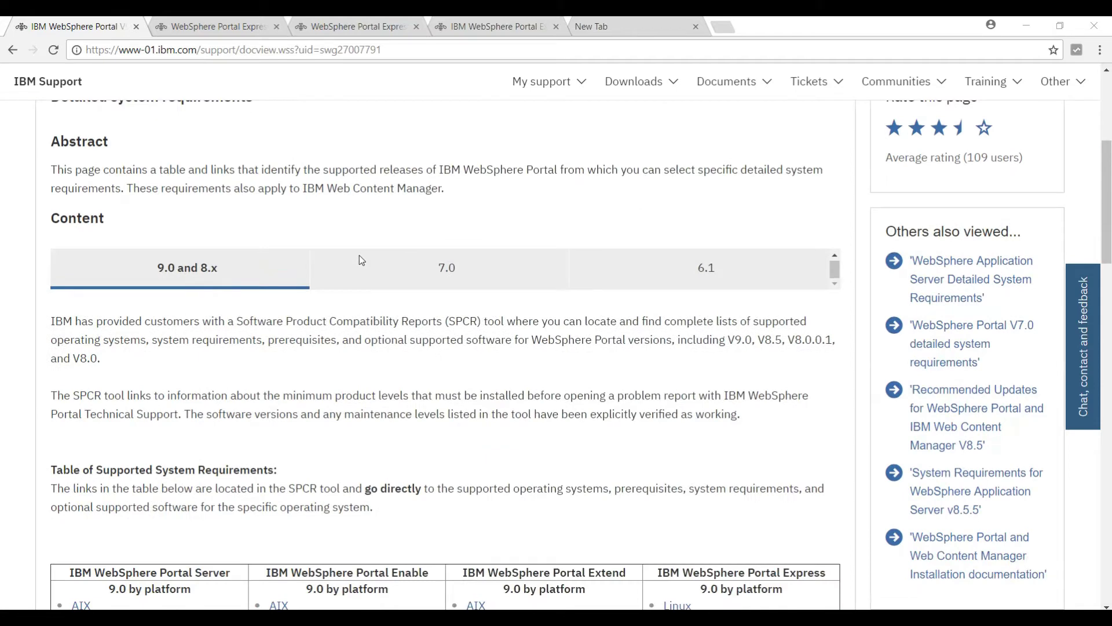
{"action": "scroll", "coordinate": [360, 258], "scroll_direction": "down", "scroll_amount": 3}
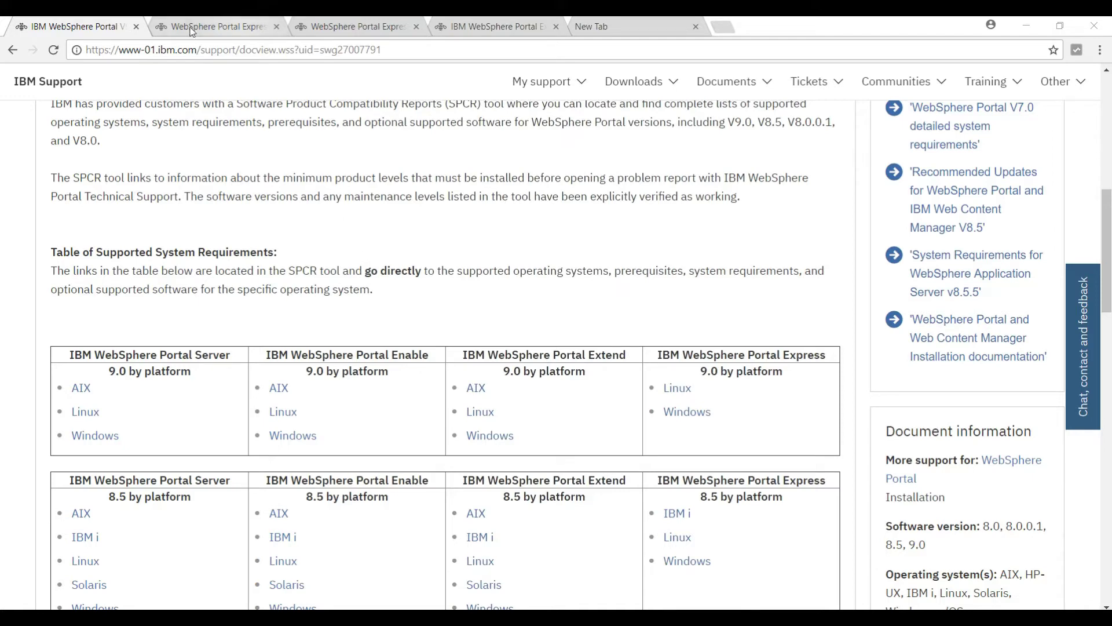
Confirm Windows 10 Pro and Enterprise in the Portal Express 8.5 compatibility report, then return to the support tables.
{"action": "left_click", "coordinate": [235, 28]}
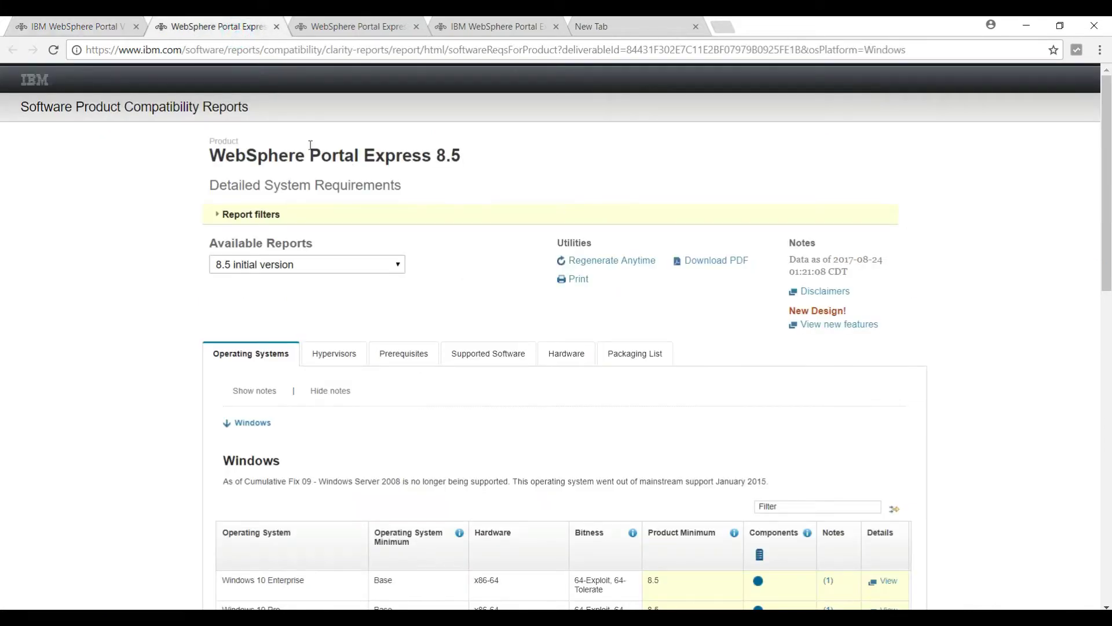
{"action": "scroll", "coordinate": [367, 196], "scroll_direction": "down", "scroll_amount": 3}
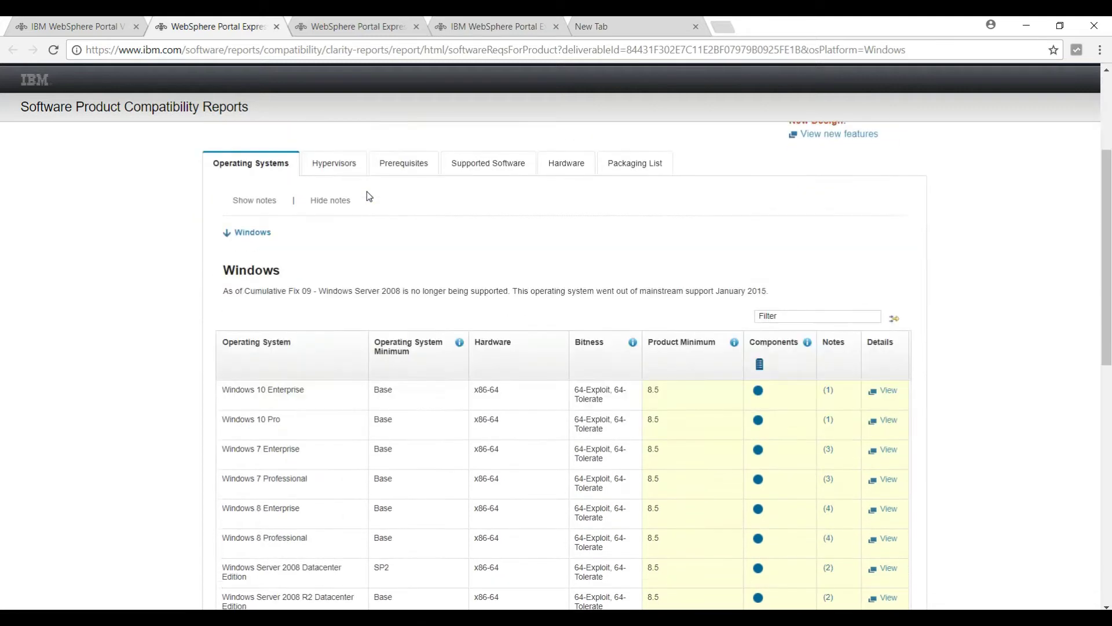
{"action": "scroll", "coordinate": [367, 195], "scroll_direction": "down", "scroll_amount": 2}
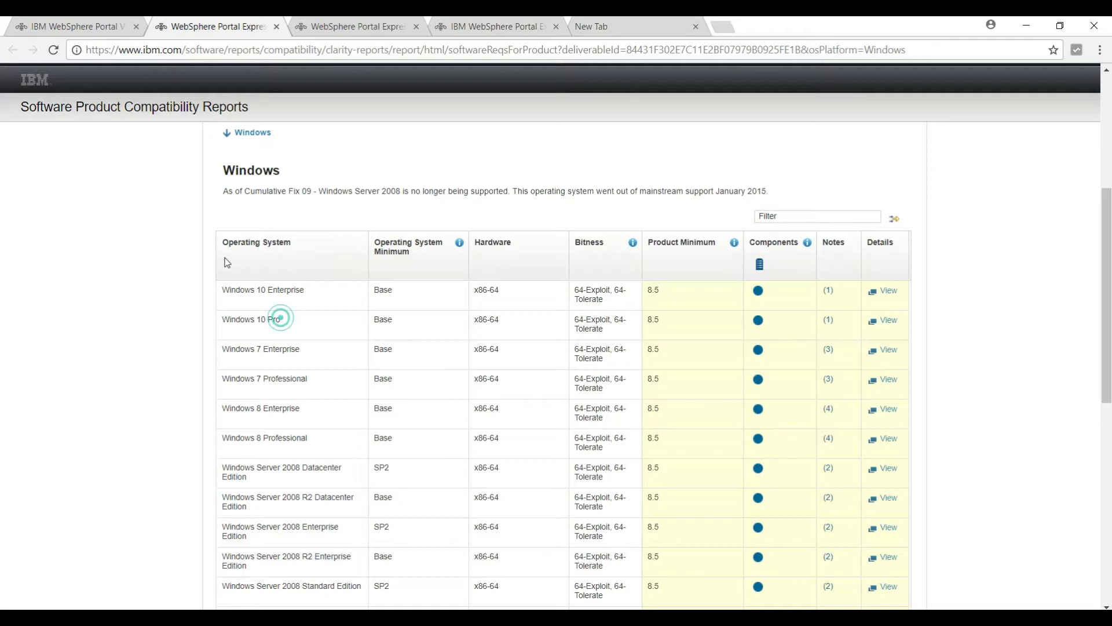
{"action": "triple_click", "coordinate": [280, 319]}
{"action": "triple_click", "coordinate": [299, 290]}
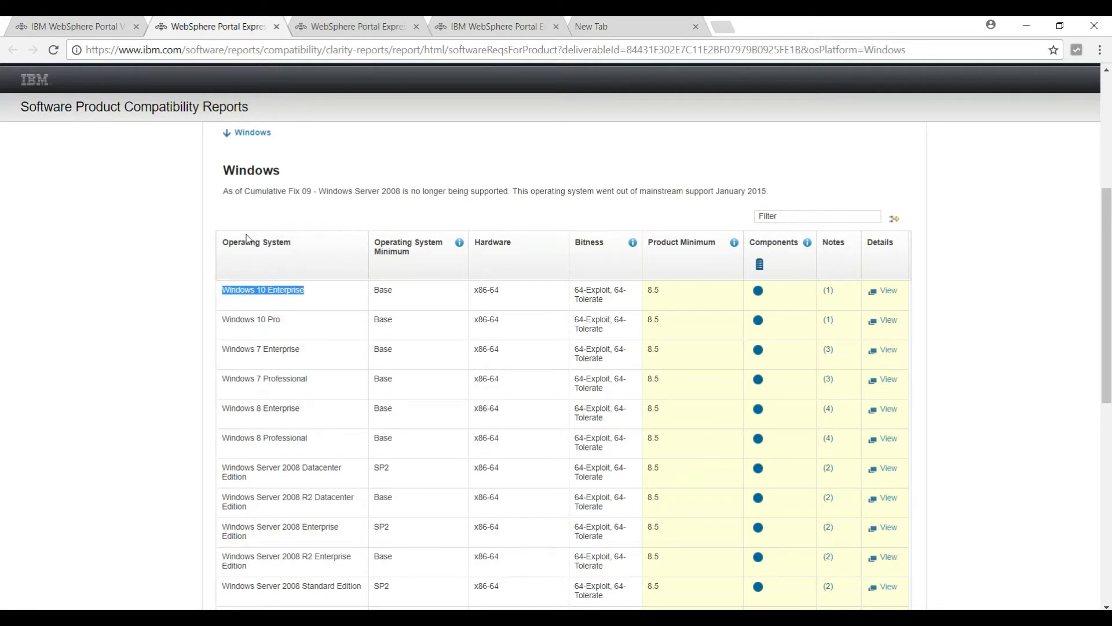
{"action": "left_click", "coordinate": [59, 24]}
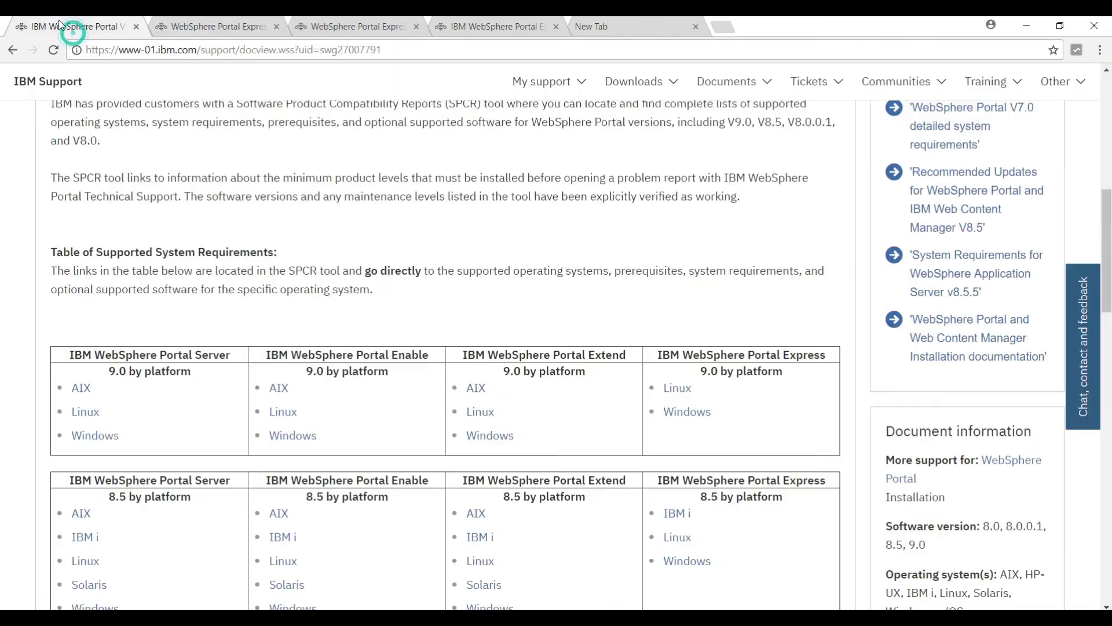
{"action": "scroll", "coordinate": [472, 310], "scroll_direction": "down", "scroll_amount": 5}
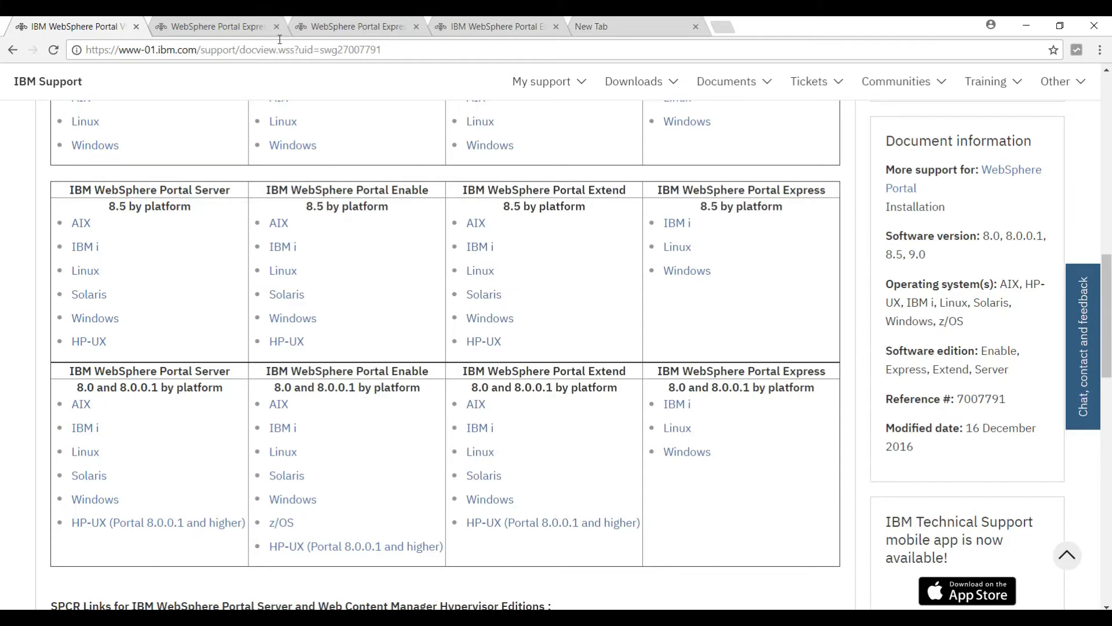
{"action": "left_click", "coordinate": [343, 27]}
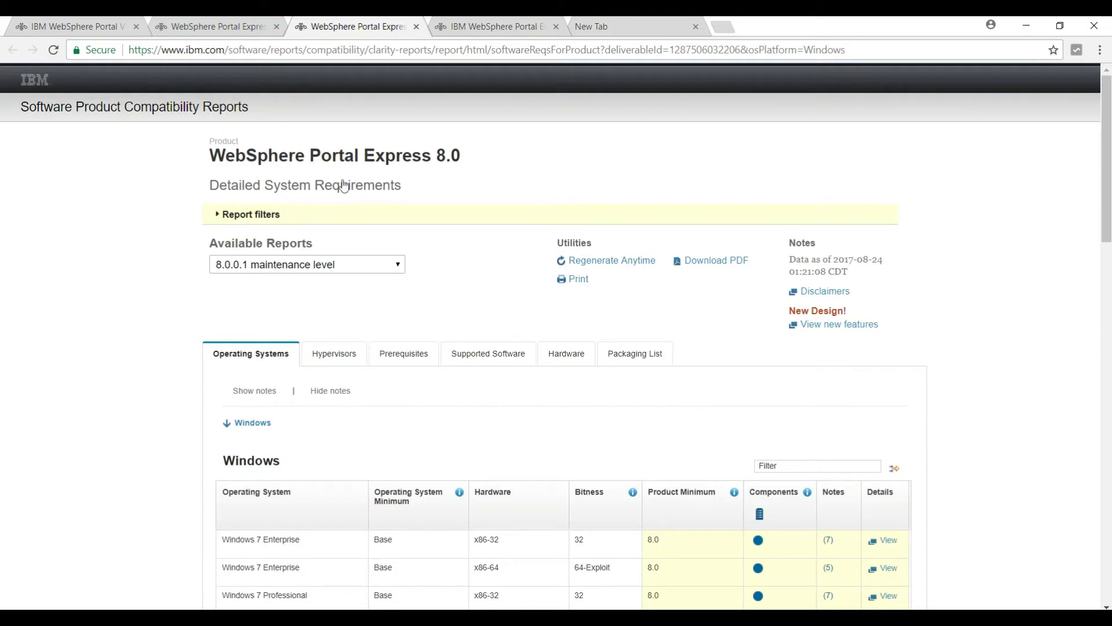
{"action": "scroll", "coordinate": [343, 205], "scroll_direction": "down", "scroll_amount": 4}
{"action": "scroll", "coordinate": [342, 201], "scroll_direction": "down", "scroll_amount": 1}
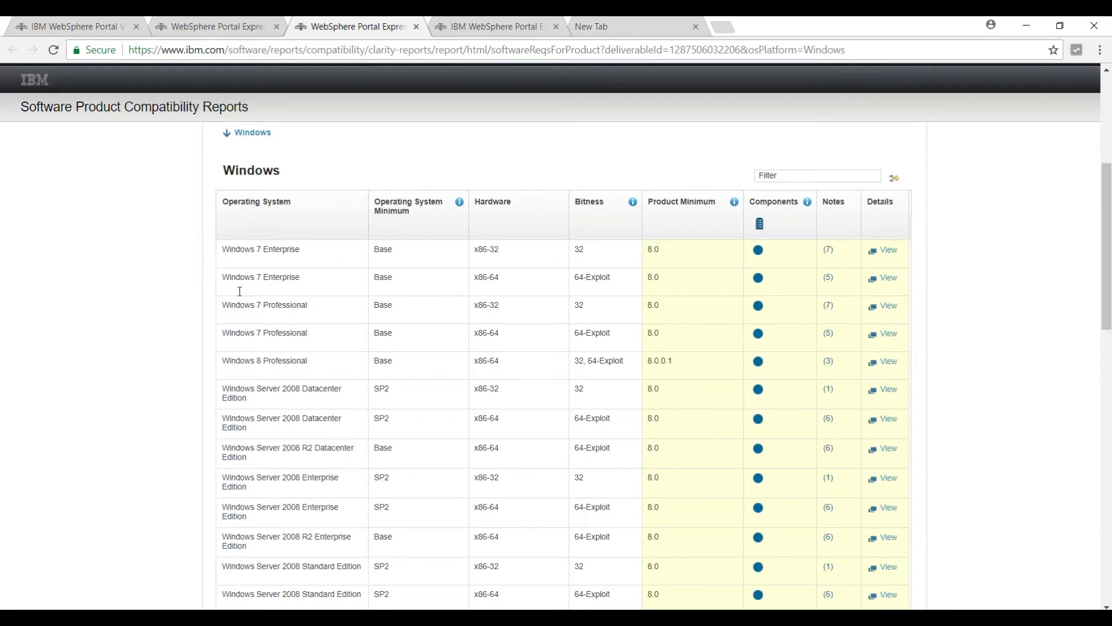
{"action": "scroll", "coordinate": [249, 295], "scroll_direction": "down", "scroll_amount": 4}
{"action": "scroll", "coordinate": [249, 296], "scroll_direction": "down", "scroll_amount": 2}
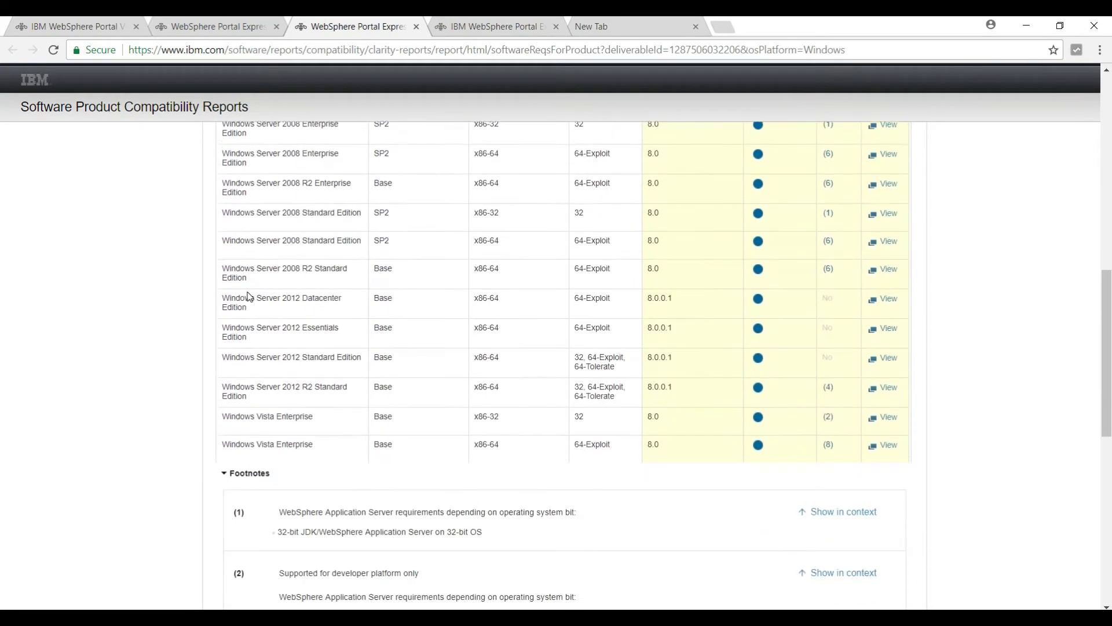
{"action": "scroll", "coordinate": [249, 295], "scroll_direction": "up", "scroll_amount": 6}
{"action": "scroll", "coordinate": [249, 295], "scroll_direction": "up", "scroll_amount": 4}
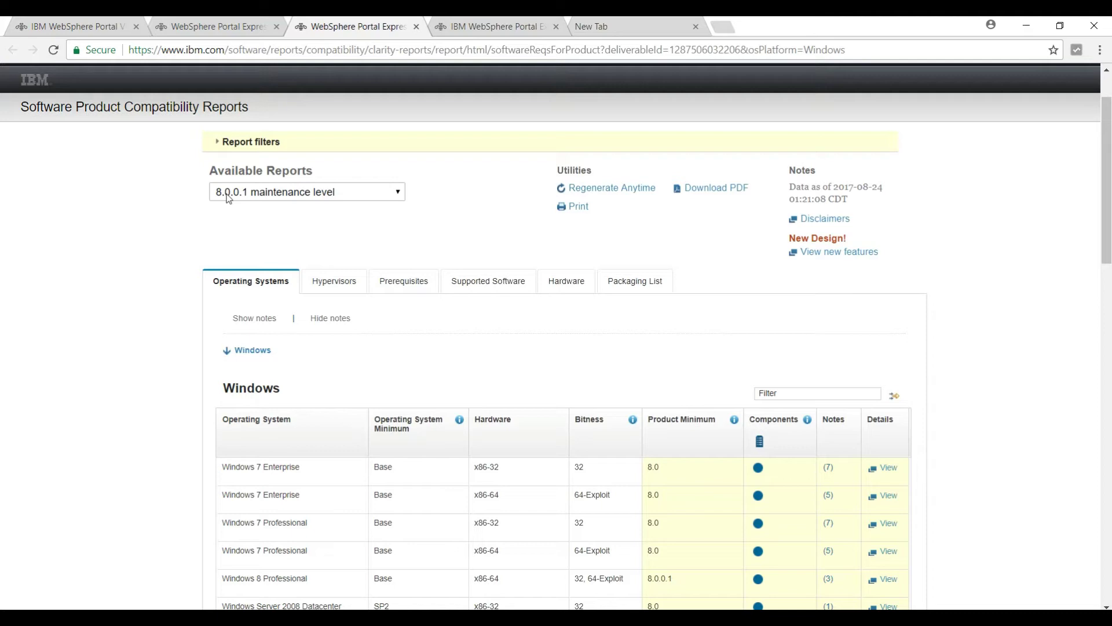
{"action": "left_click", "coordinate": [53, 26]}
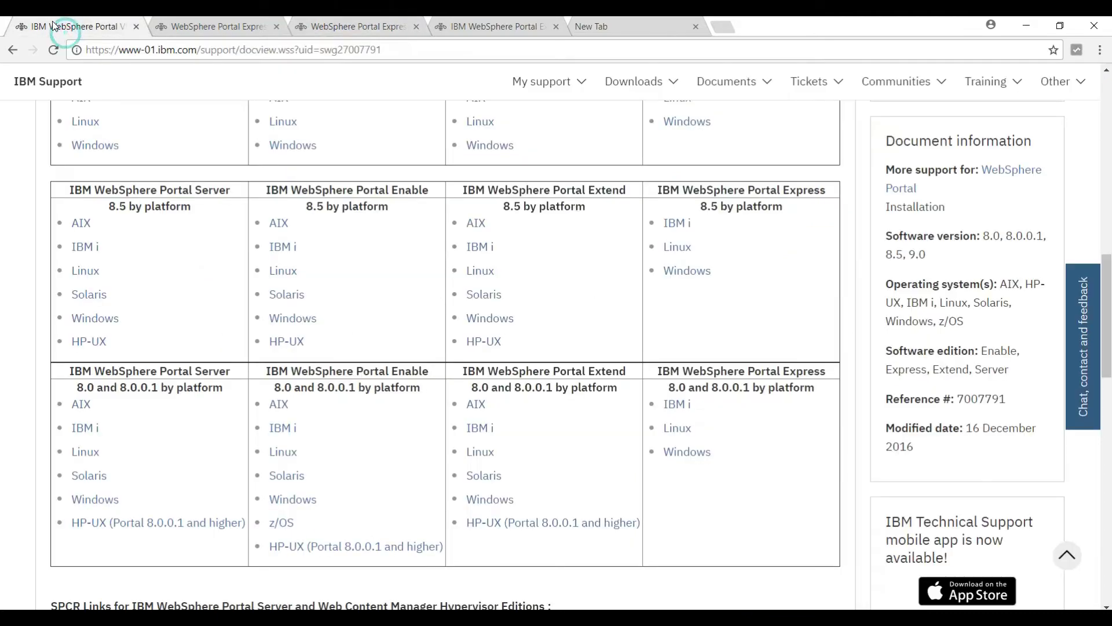
Choose the WebSphere Portal Express Trial V8.5 offering on the downloads page and continue.
{"action": "left_click", "coordinate": [464, 27]}
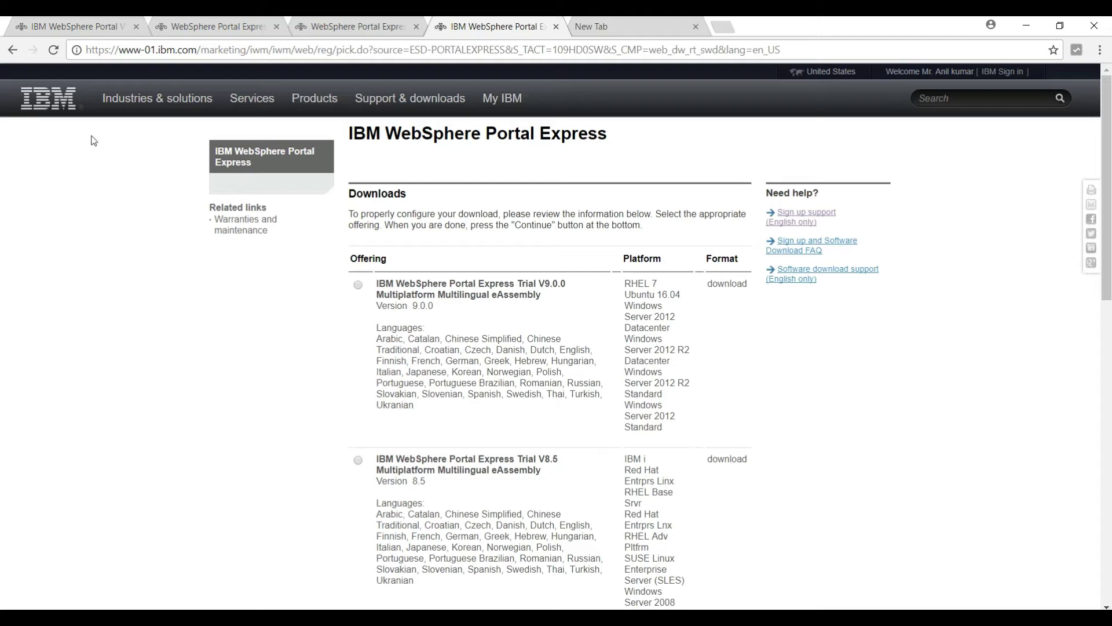
{"action": "scroll", "coordinate": [91, 141], "scroll_direction": "down", "scroll_amount": 2}
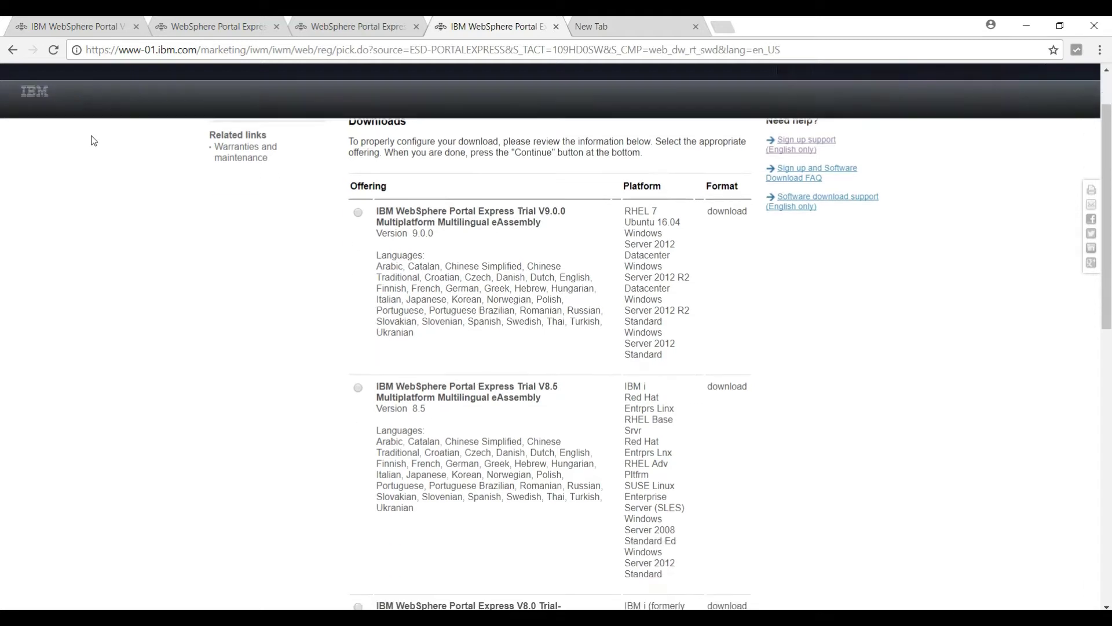
{"action": "scroll", "coordinate": [91, 141], "scroll_direction": "down", "scroll_amount": 4}
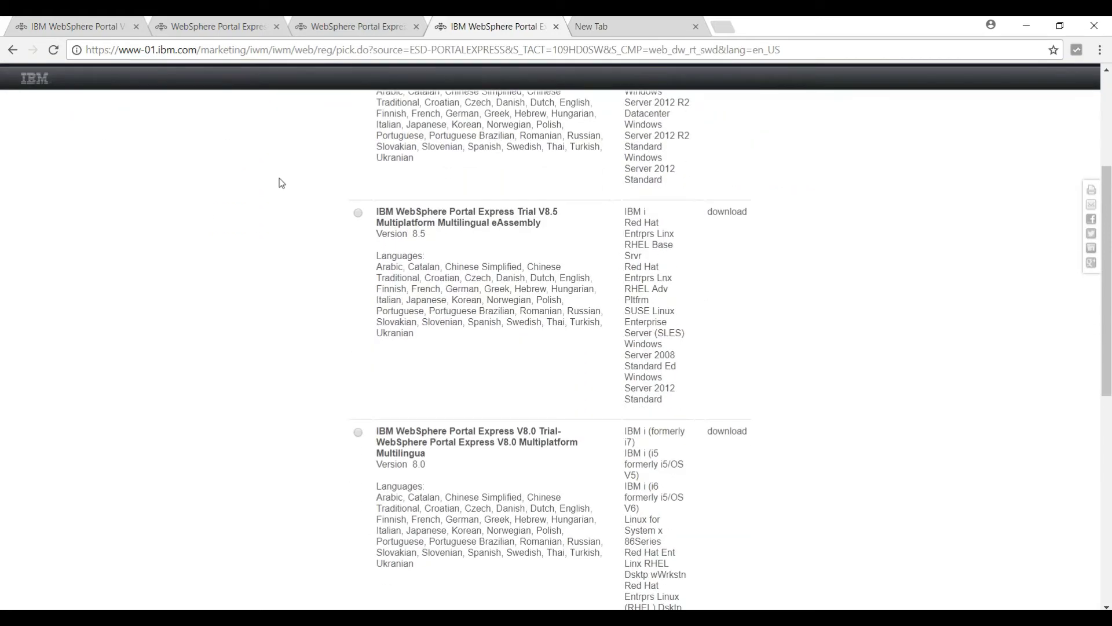
{"action": "left_click", "coordinate": [358, 212]}
{"action": "scroll", "coordinate": [218, 229], "scroll_direction": "down", "scroll_amount": 6}
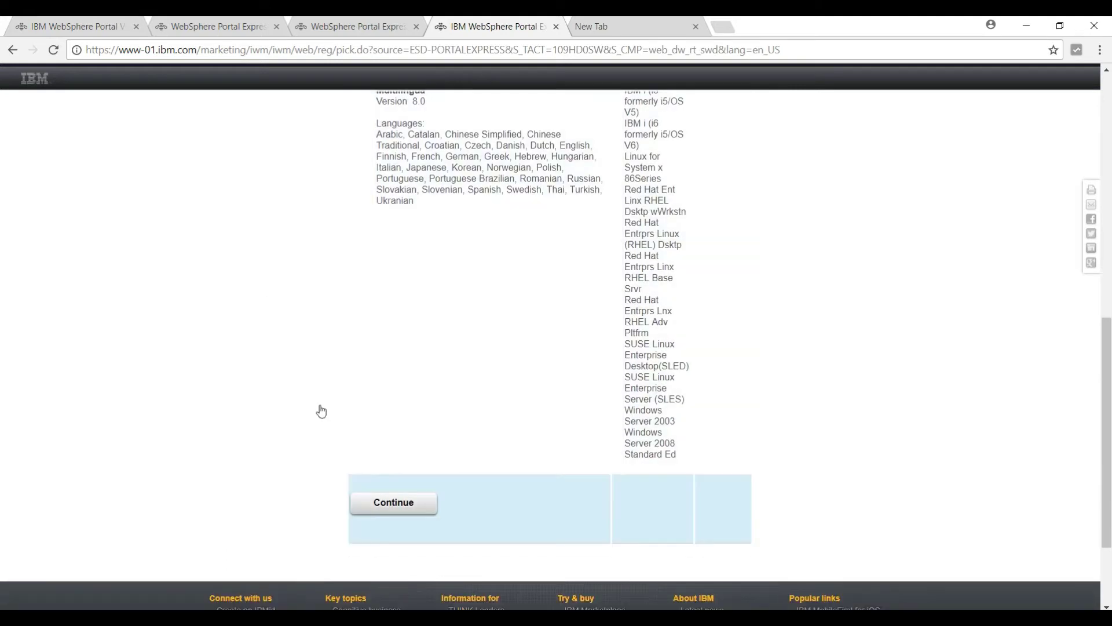
{"action": "key", "text": "Return"}
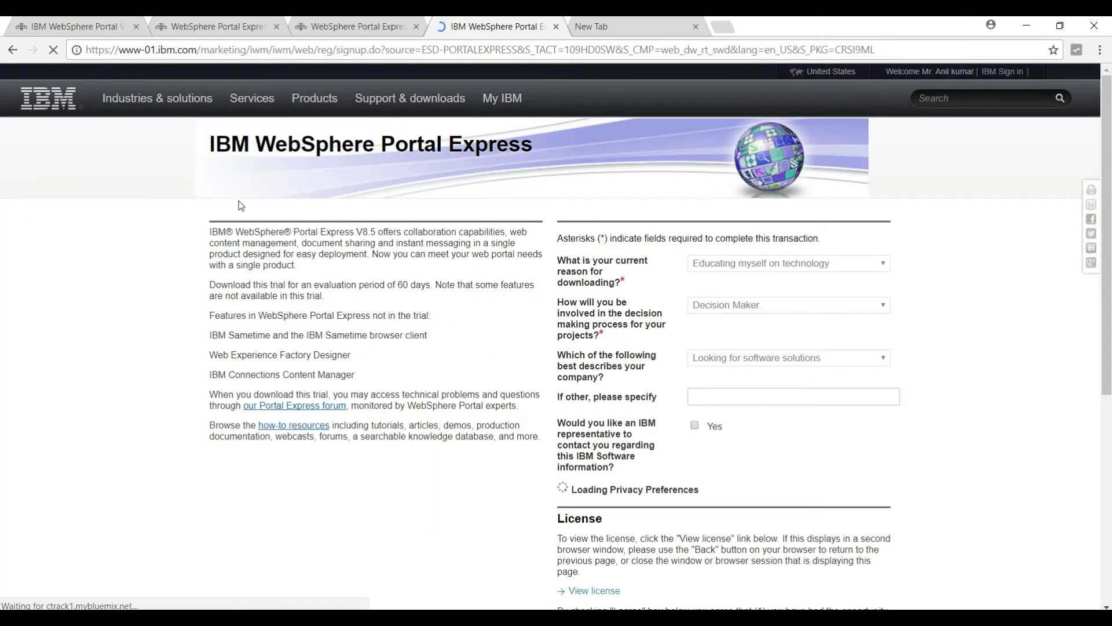
Agree to the trial licence and confirm to reach the download list.
{"action": "scroll", "coordinate": [249, 203], "scroll_direction": "down", "scroll_amount": 4}
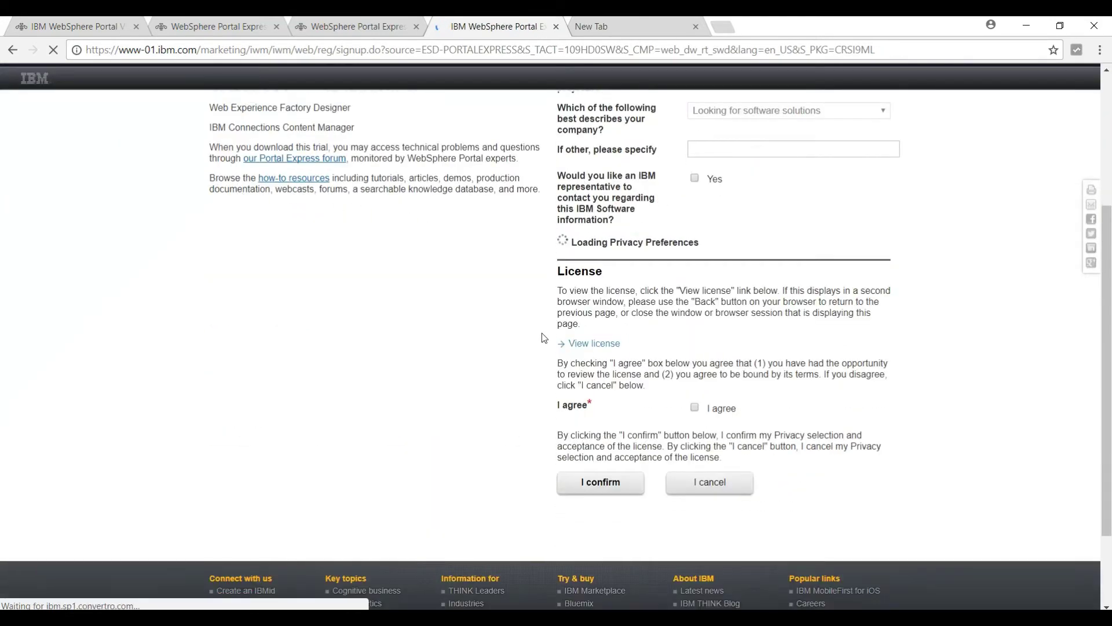
{"action": "key", "text": "space"}
{"action": "key", "text": "Tab"}
{"action": "key", "text": "Return"}
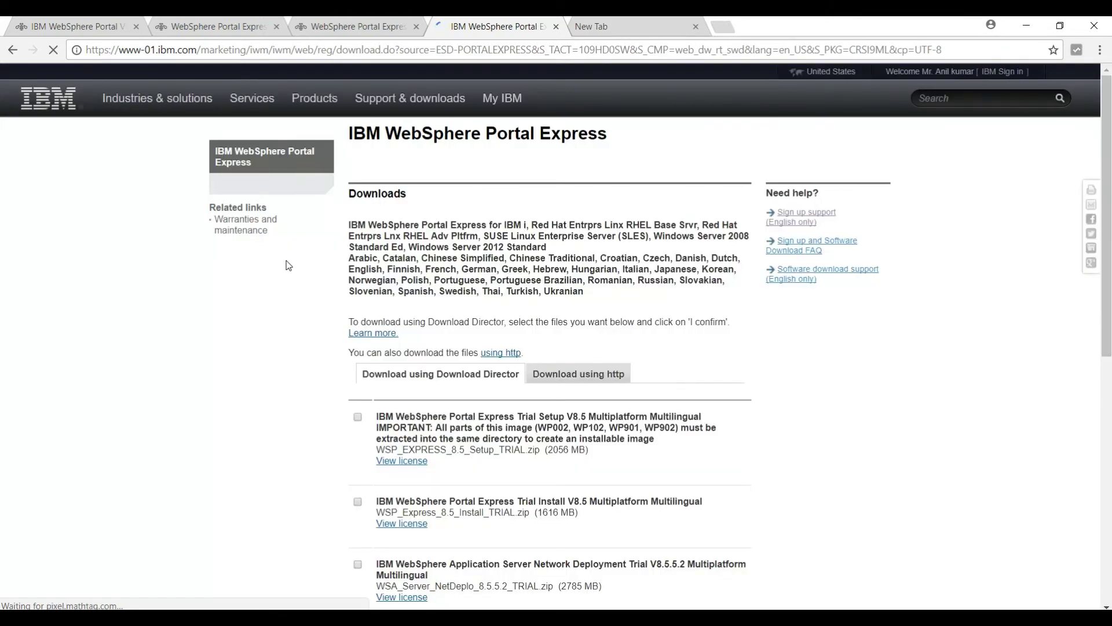
Switch to the 'Download using http' option and review the four V8.5 trial zip files.
{"action": "scroll", "coordinate": [287, 266], "scroll_direction": "down", "scroll_amount": 3}
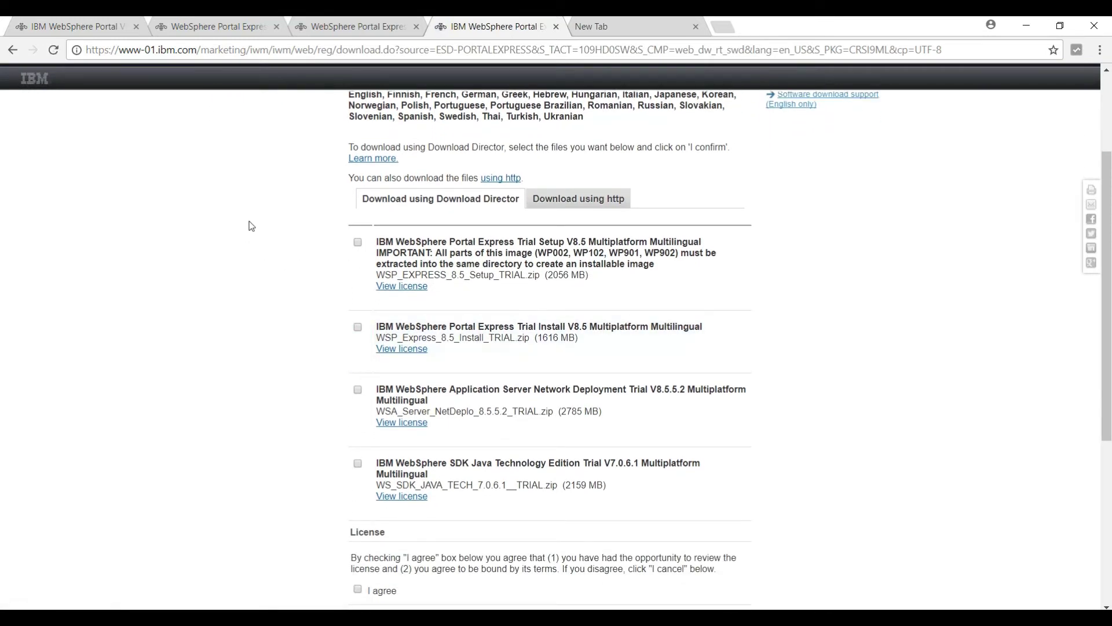
{"action": "left_click", "coordinate": [556, 199]}
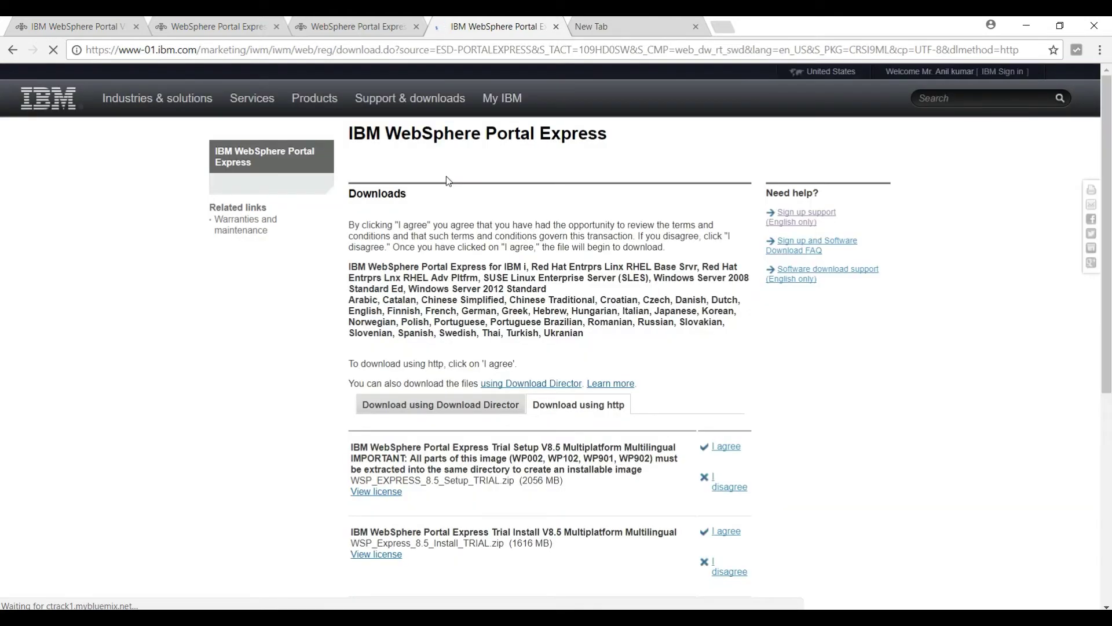
{"action": "scroll", "coordinate": [441, 209], "scroll_direction": "down", "scroll_amount": 3}
{"action": "scroll", "coordinate": [441, 209], "scroll_direction": "down", "scroll_amount": 2}
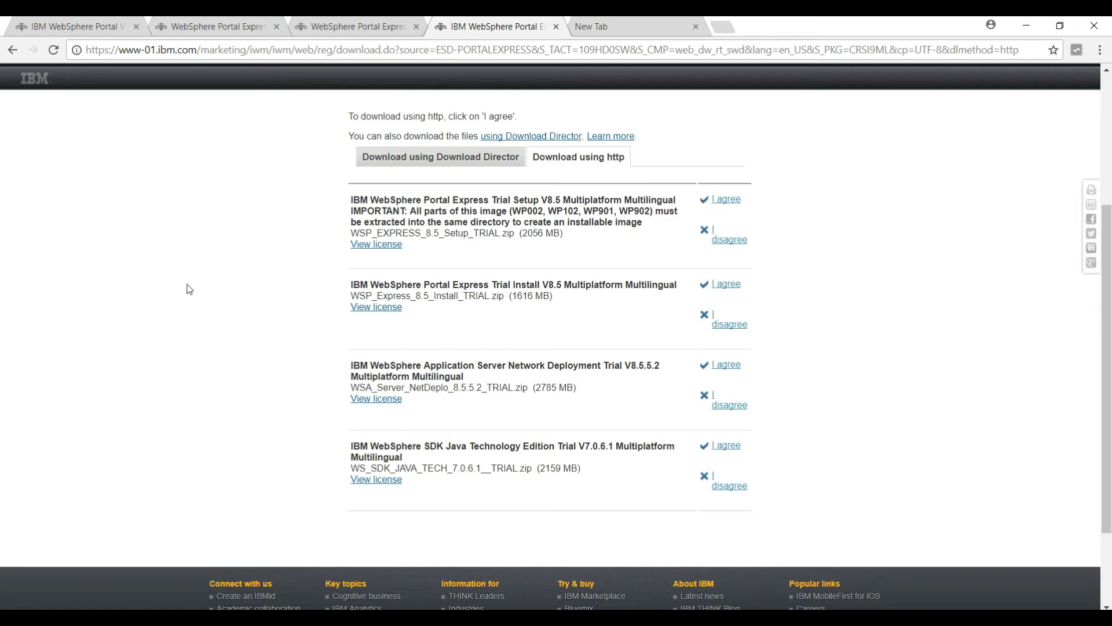
Switch to the File Explorer folder holding the four downloaded trial zip archives.
{"action": "key", "text": "alt+Tab"}
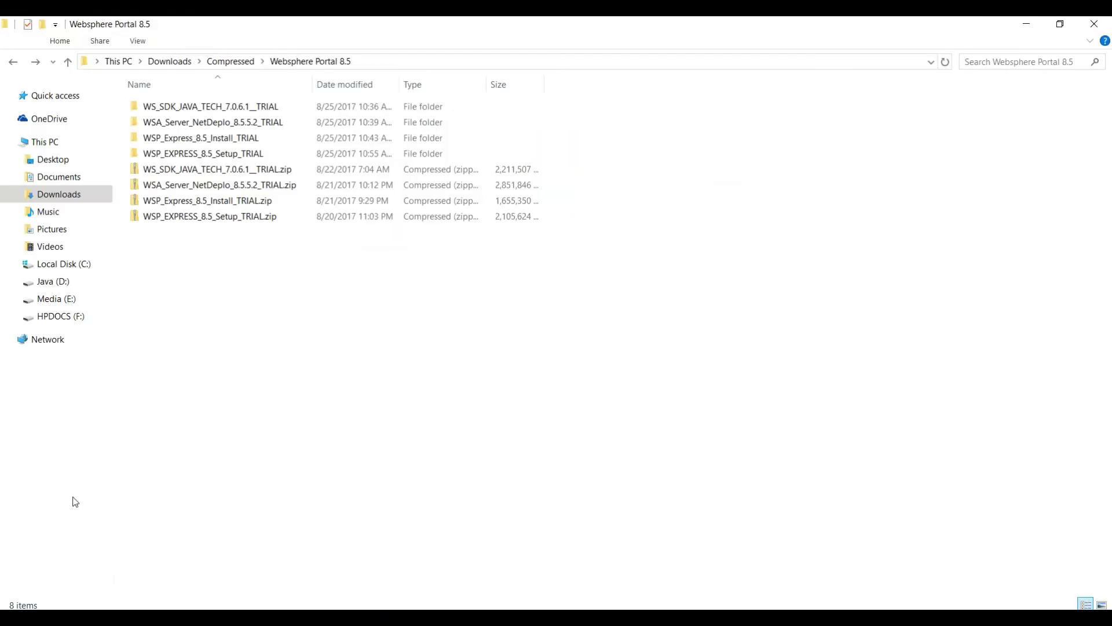
{"action": "left_click_drag", "start_coordinate": [219, 254], "coordinate": [158, 141]}
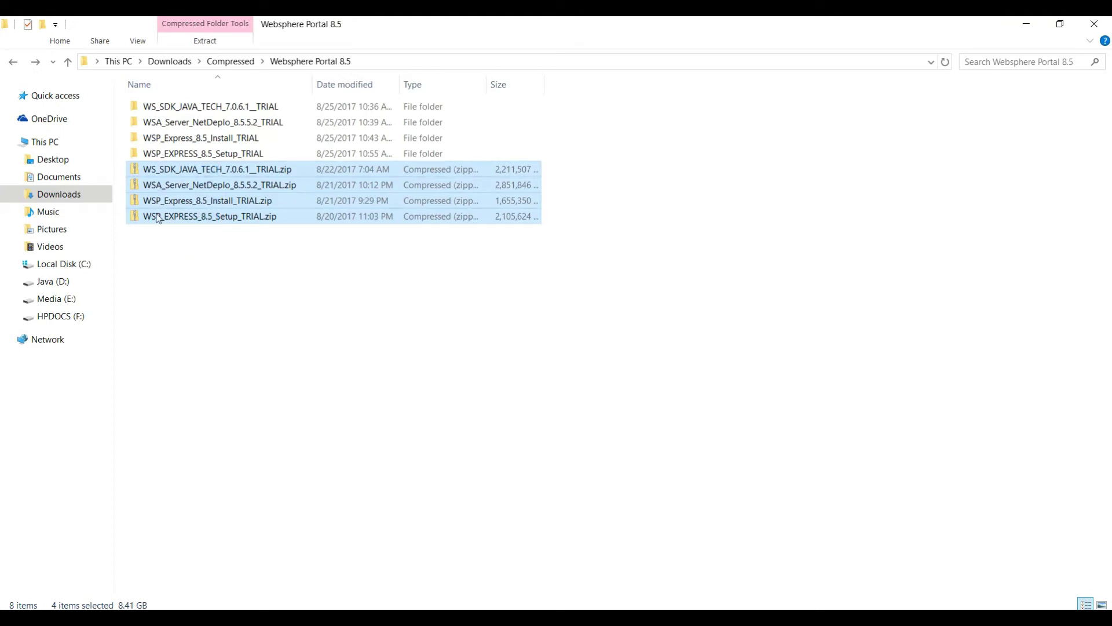
{"action": "left_click", "coordinate": [195, 264]}
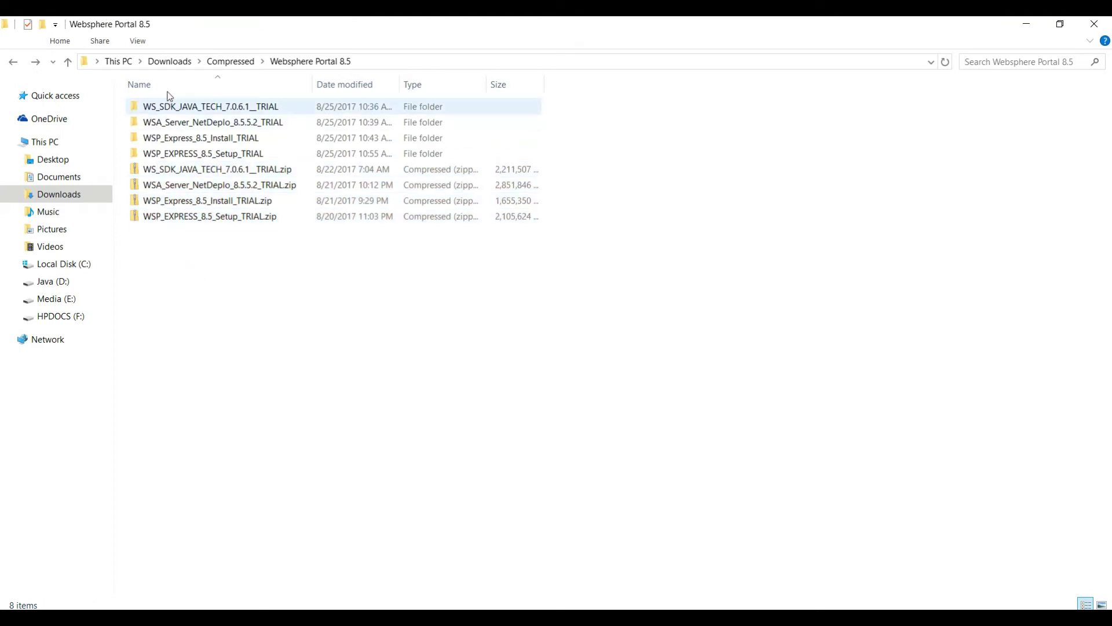
{"action": "left_click", "coordinate": [204, 229]}
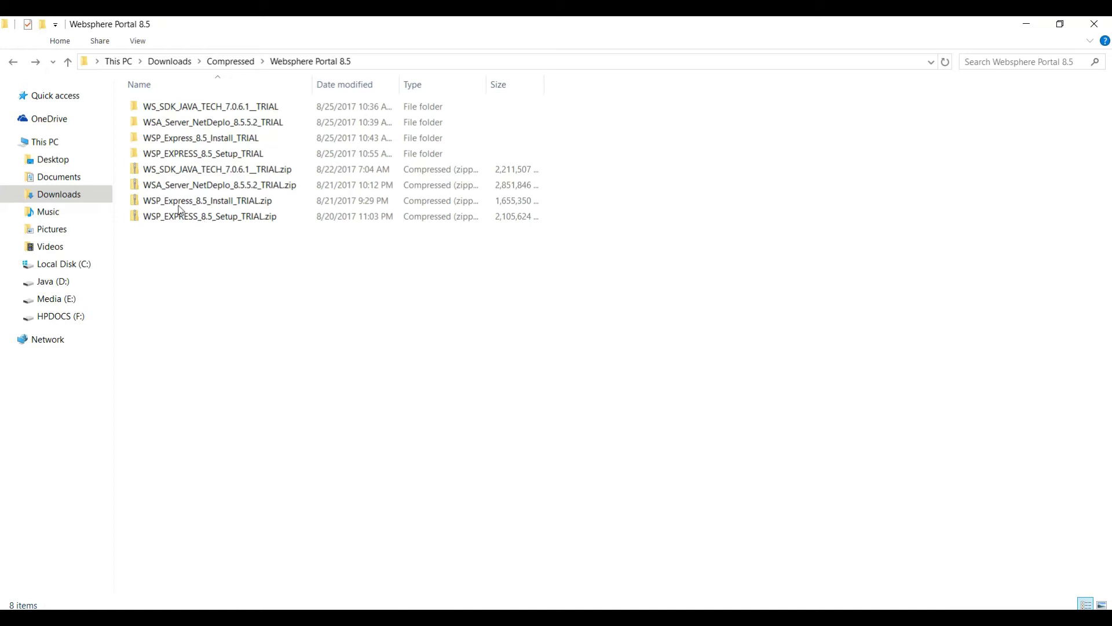
Open WSP_EXPRESS_8.5_Setup_TRIAL\SETUP and bring up the context menu for setup64.exe.
{"action": "left_click", "coordinate": [174, 153]}
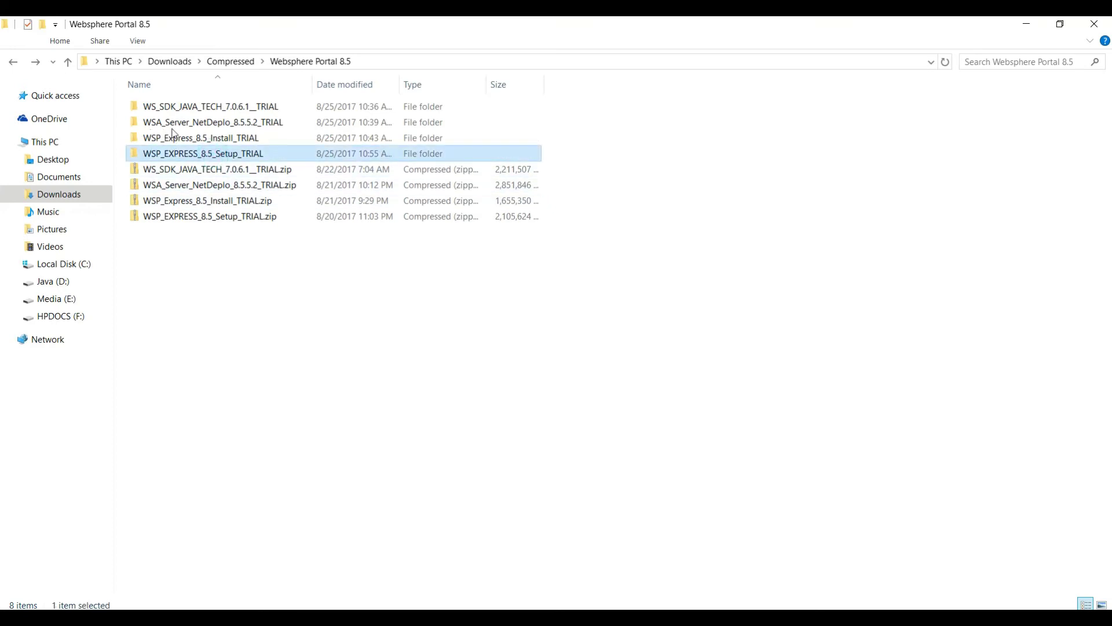
{"action": "key", "text": "Return"}
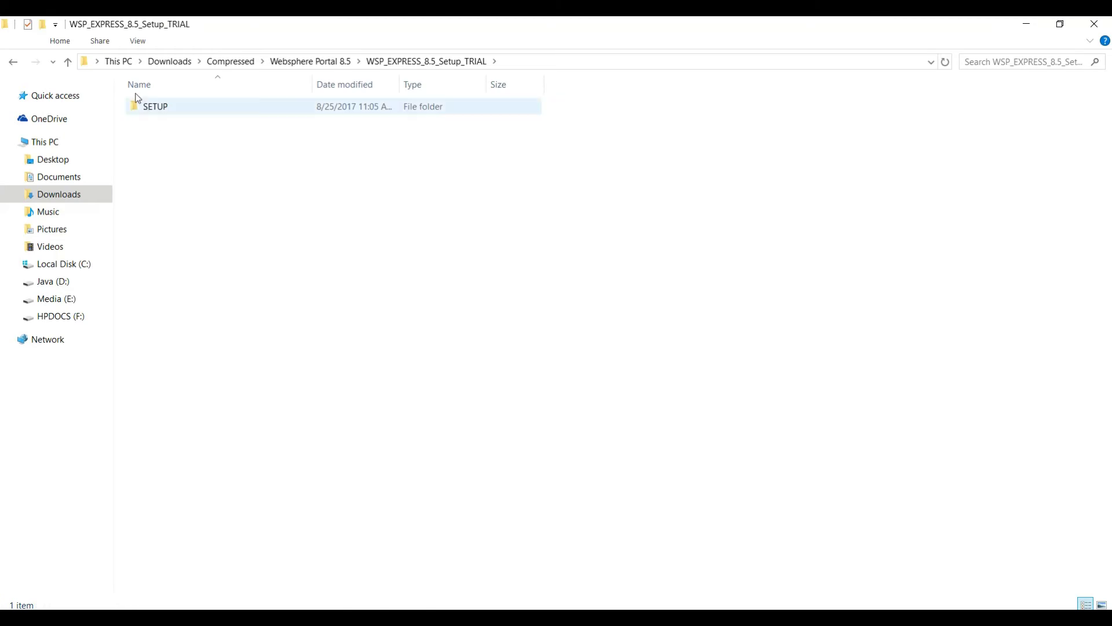
{"action": "double_click", "coordinate": [138, 100]}
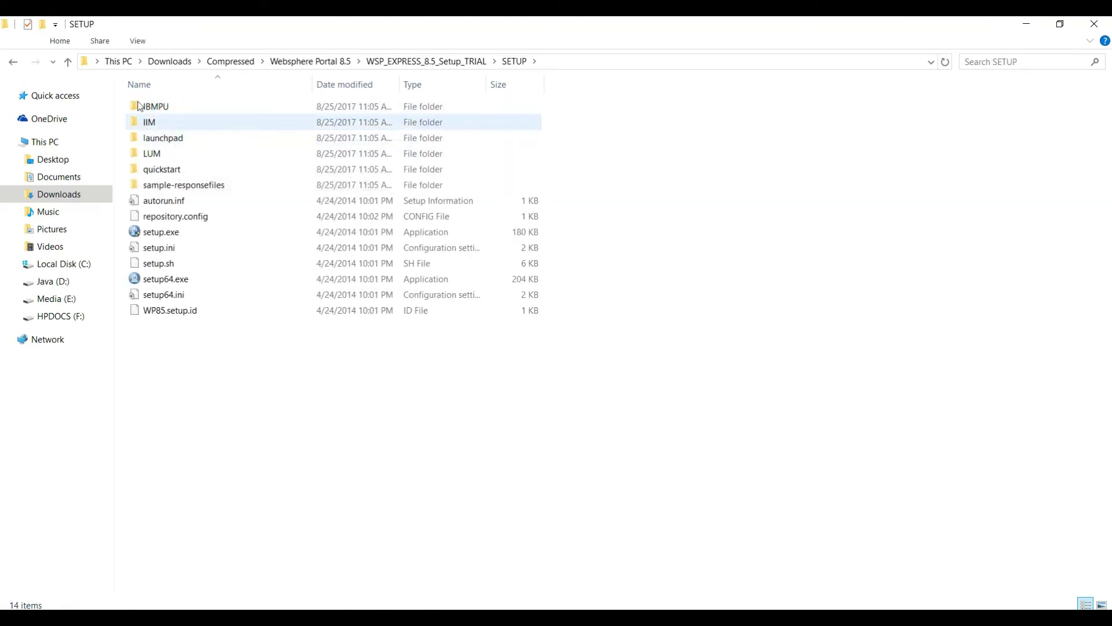
{"action": "left_click", "coordinate": [174, 122]}
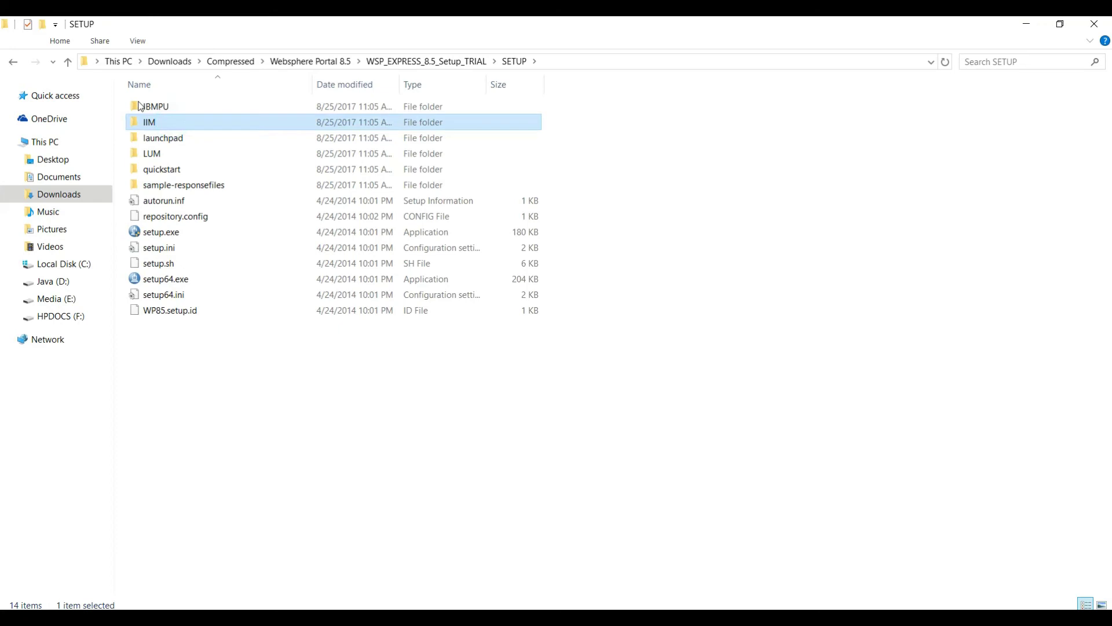
{"action": "left_click", "coordinate": [174, 278]}
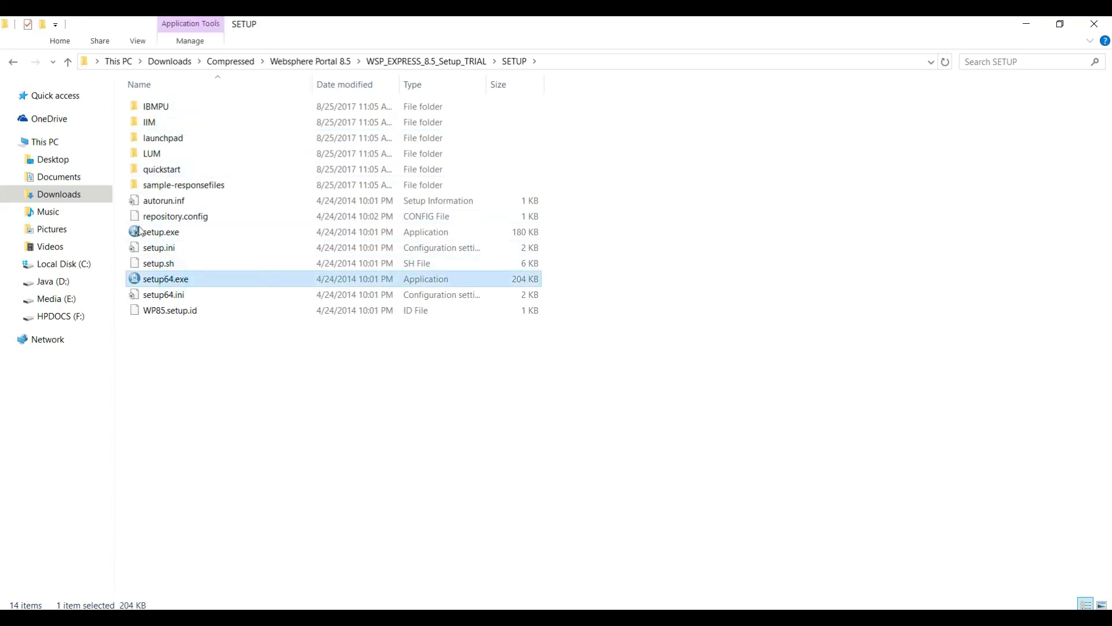
{"action": "right_click", "coordinate": [174, 279]}
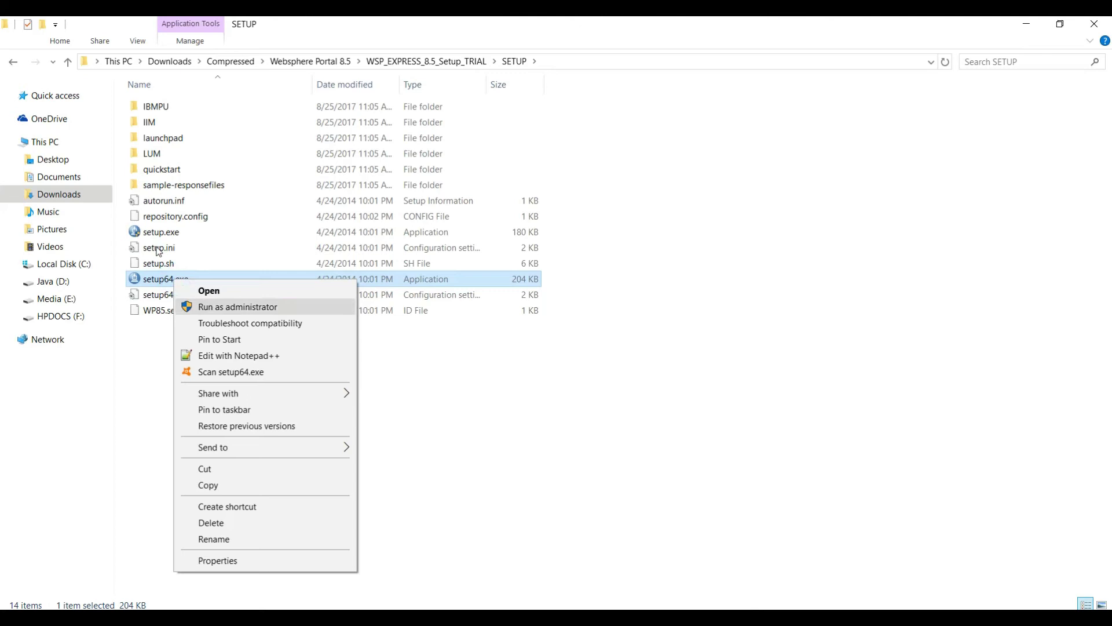
Run setup64.exe as administrator and choose to install only IBM Installation Manager.
{"action": "left_click", "coordinate": [197, 307]}
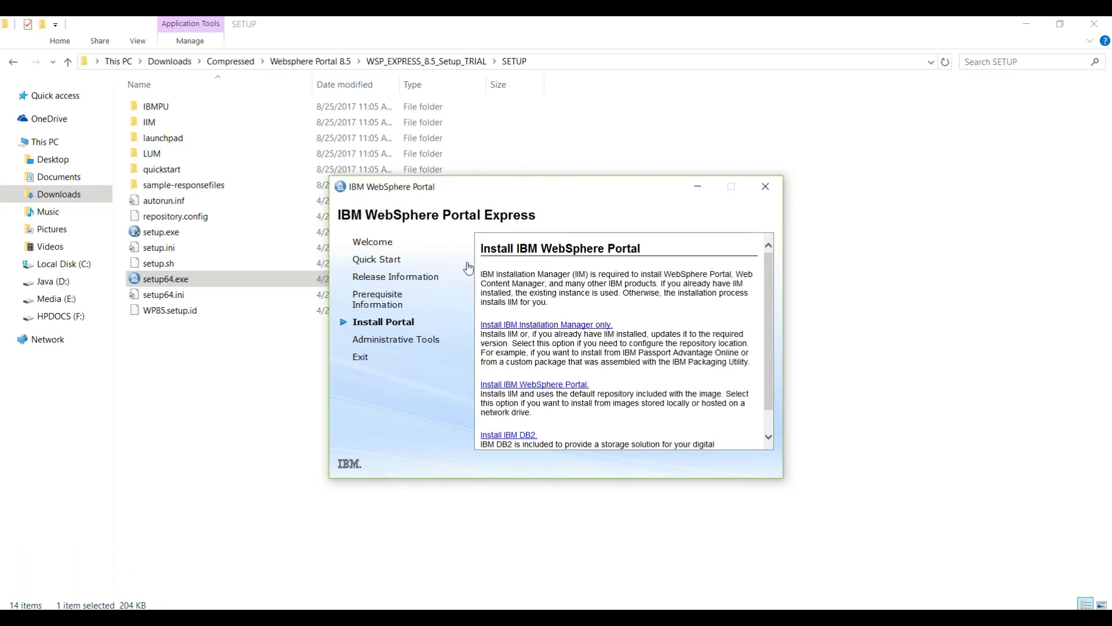
{"action": "left_click", "coordinate": [584, 324]}
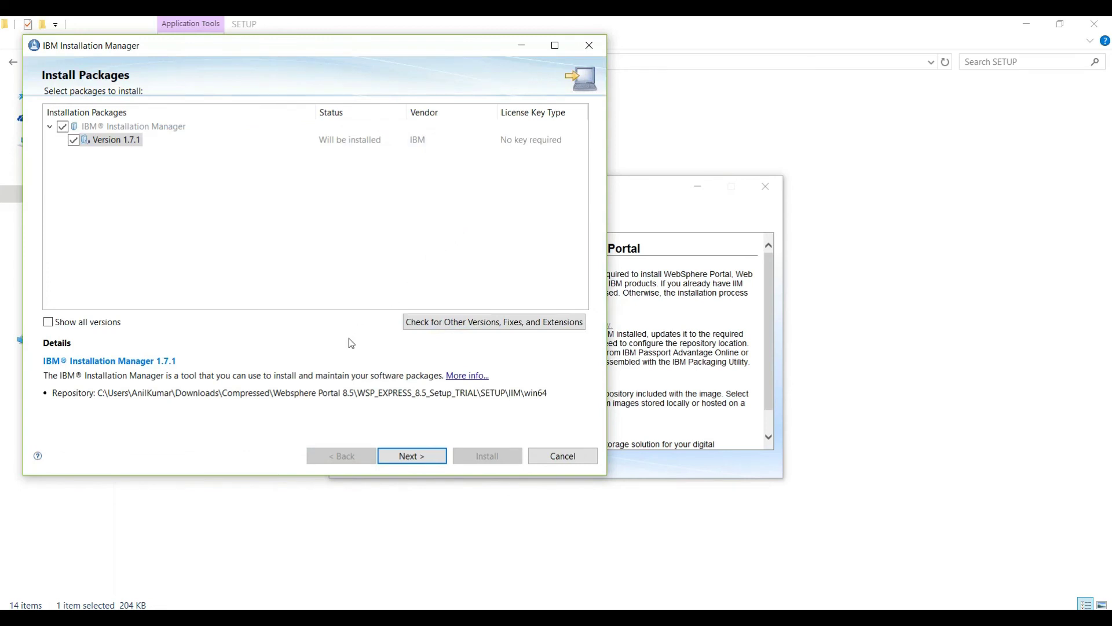
Accept the Installation Manager 1.7.1 licence terms and advance to the install location step.
{"action": "key", "text": "Return"}
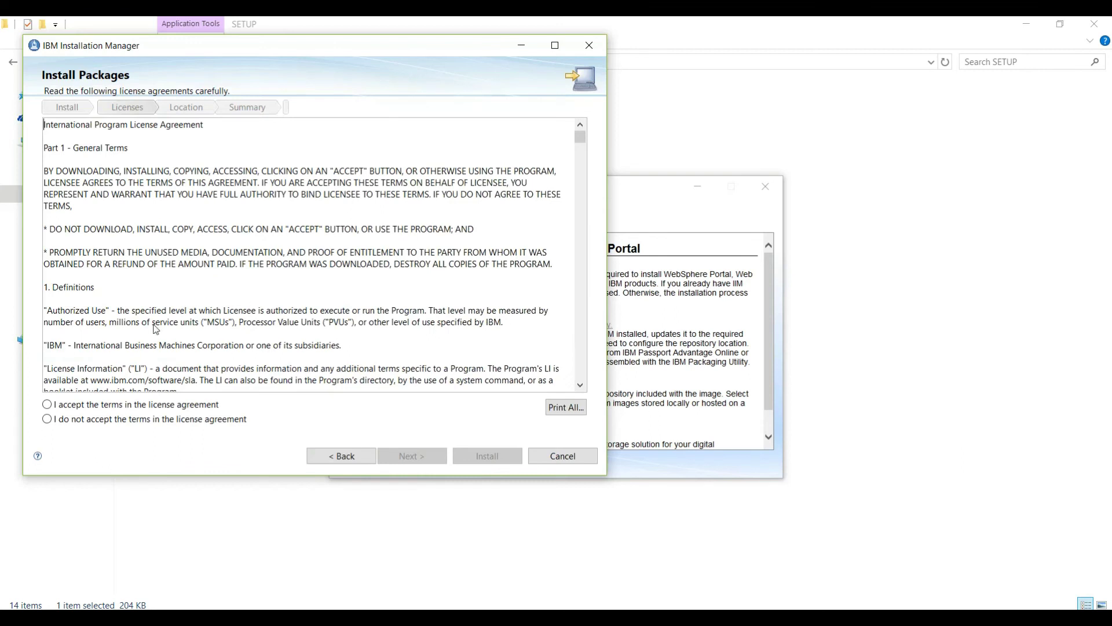
{"action": "left_click", "coordinate": [191, 404]}
{"action": "left_click", "coordinate": [417, 457]}
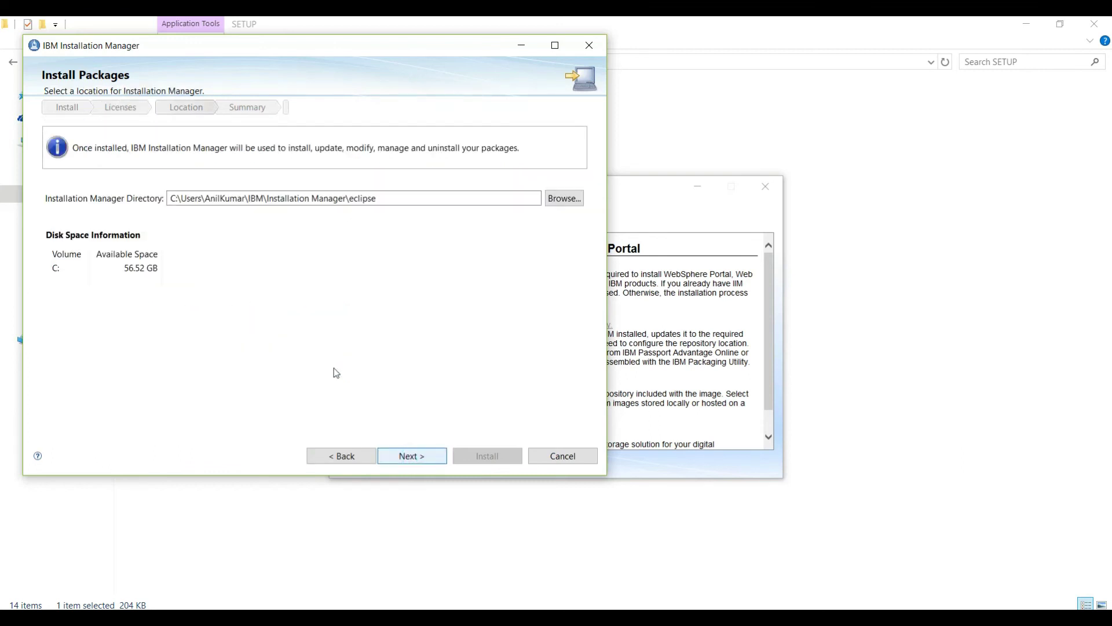